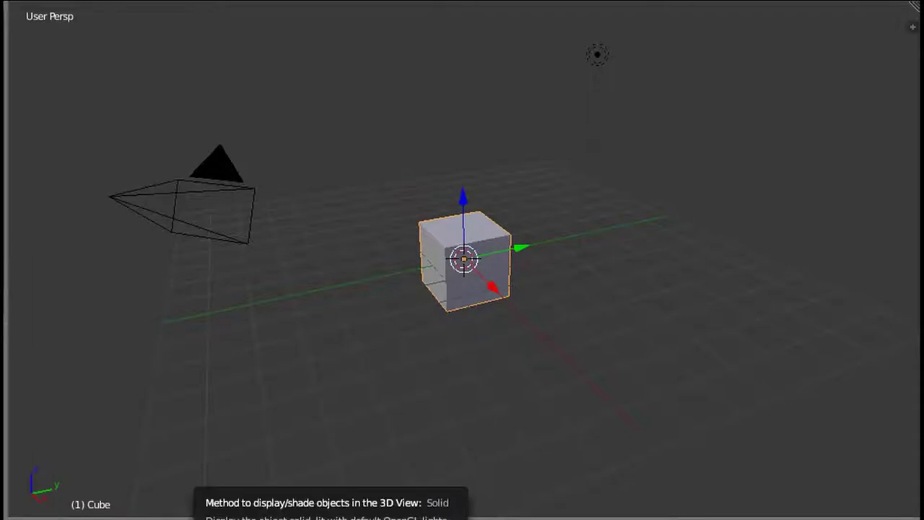
Switch the default cube into Edit Mode, back to Object Mode, and into Edit Mode again
click(130, 518)
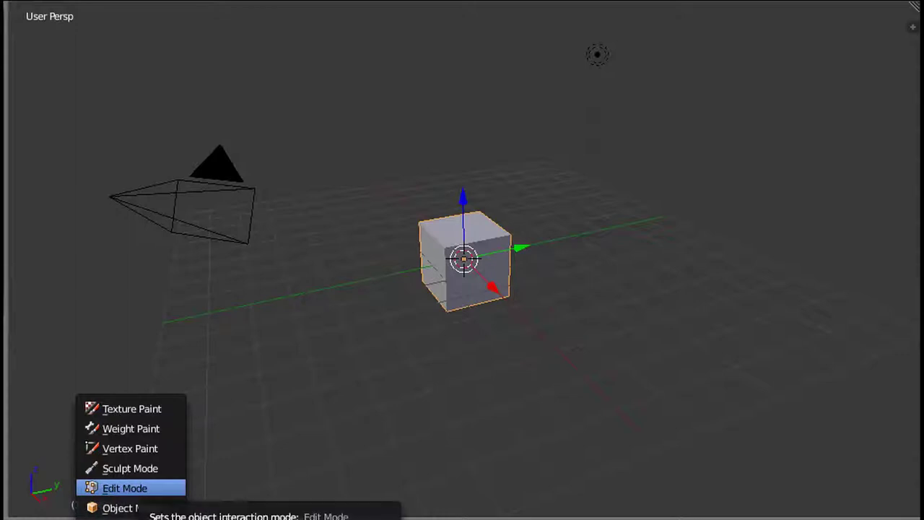
click(125, 488)
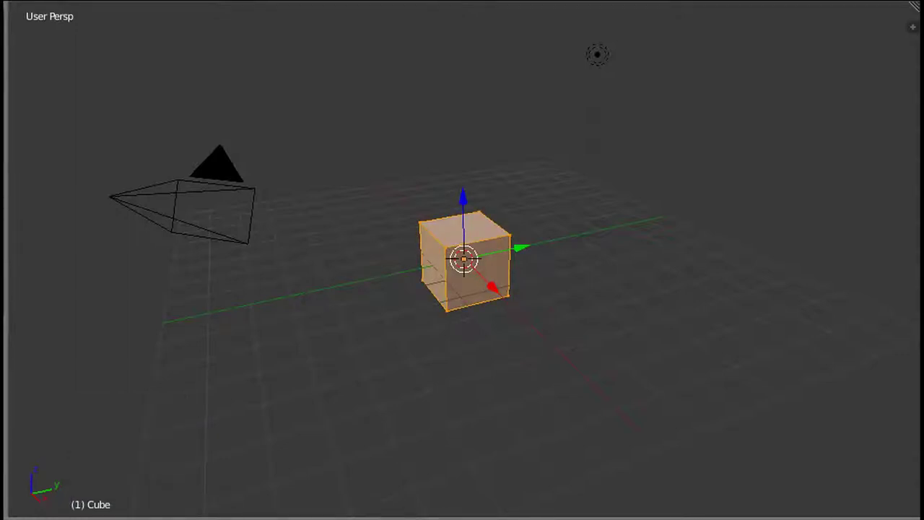
click(125, 519)
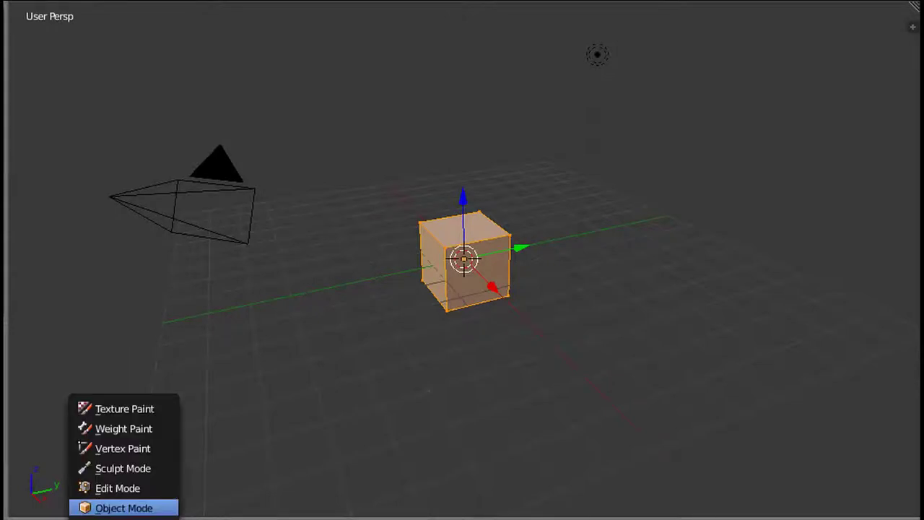
click(125, 507)
click(124, 519)
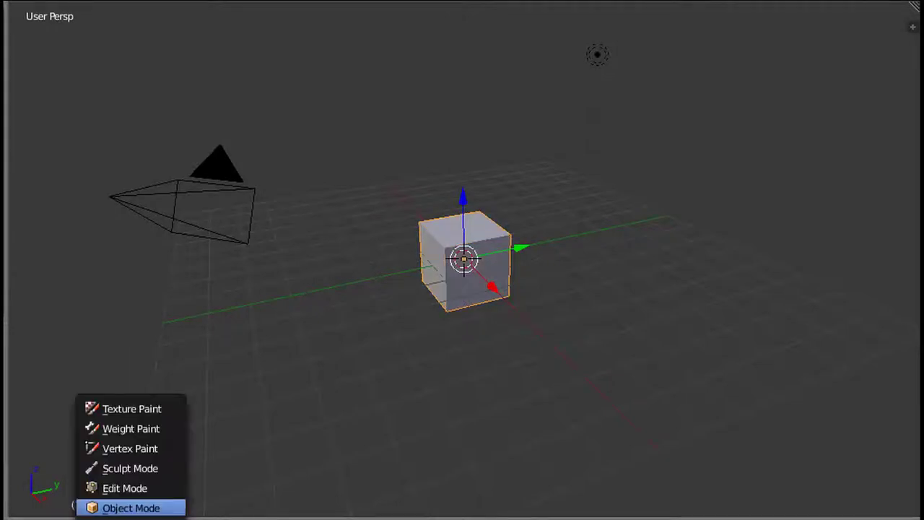
click(124, 488)
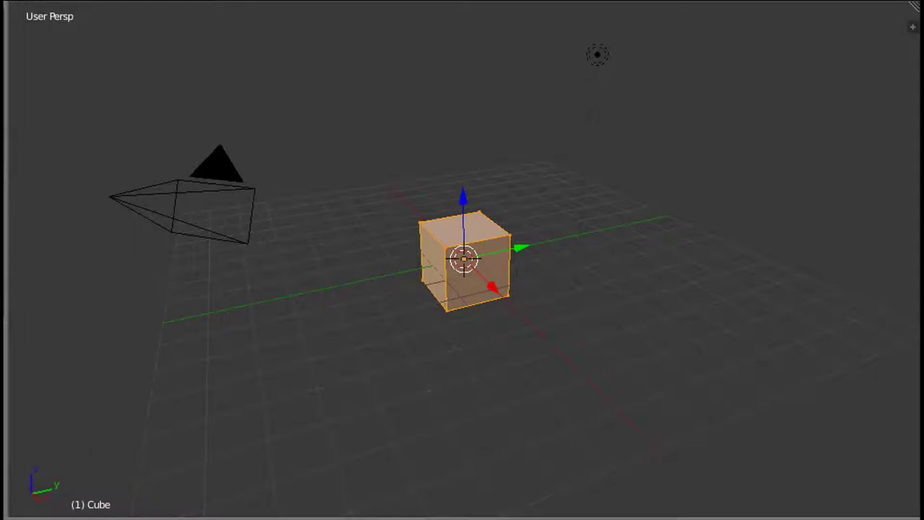
Try to run Subdivide Edge-Ring on the whole cube mesh and return to Object Mode
key(space)
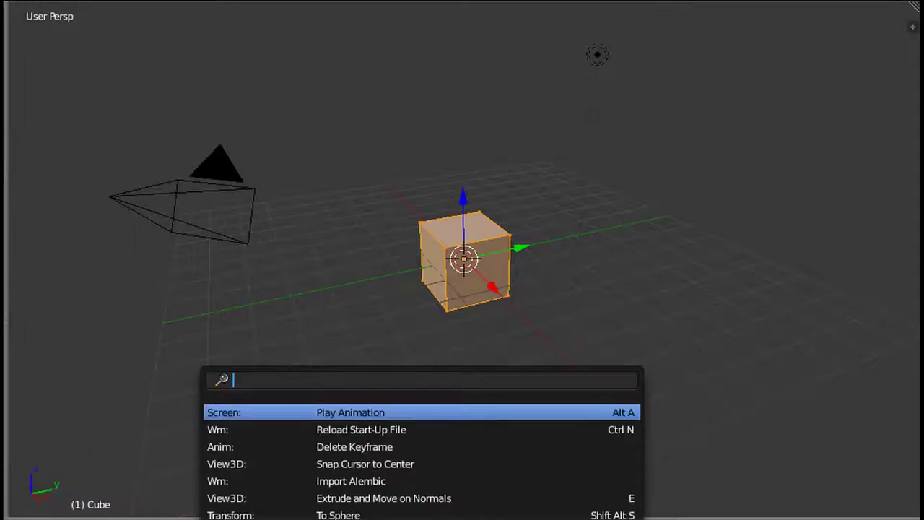
text(su)
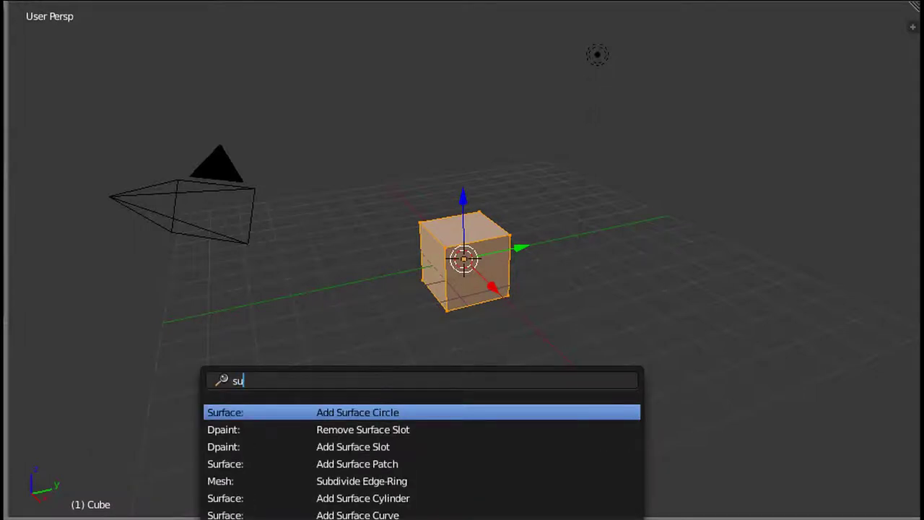
text(b)
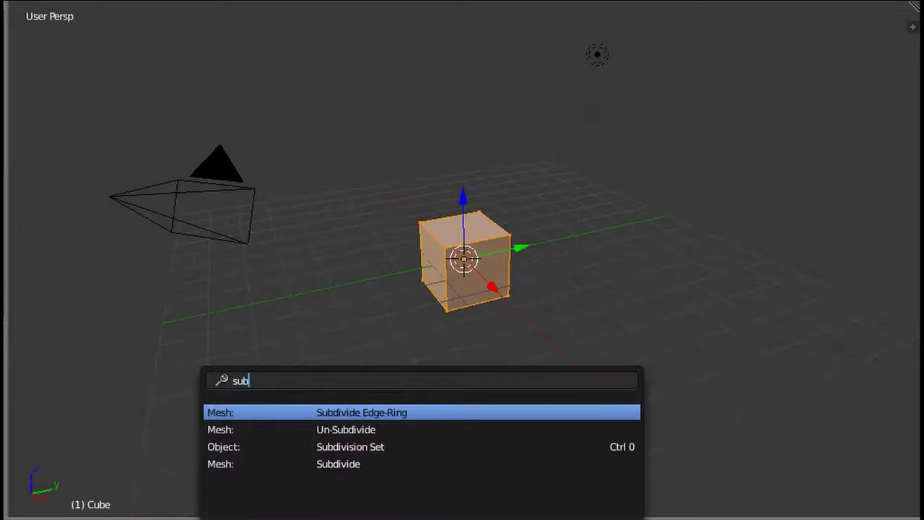
text(dividf)
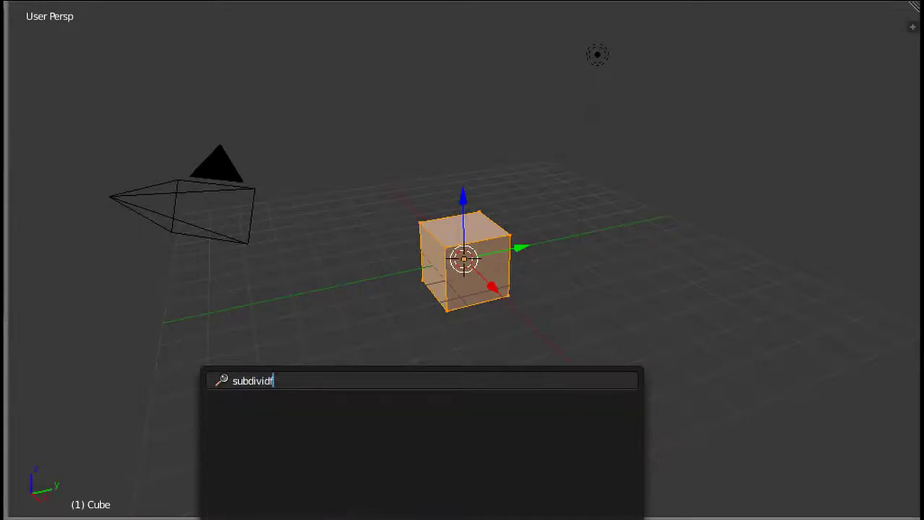
key(BackSpace)
key(Down)
key(Down)
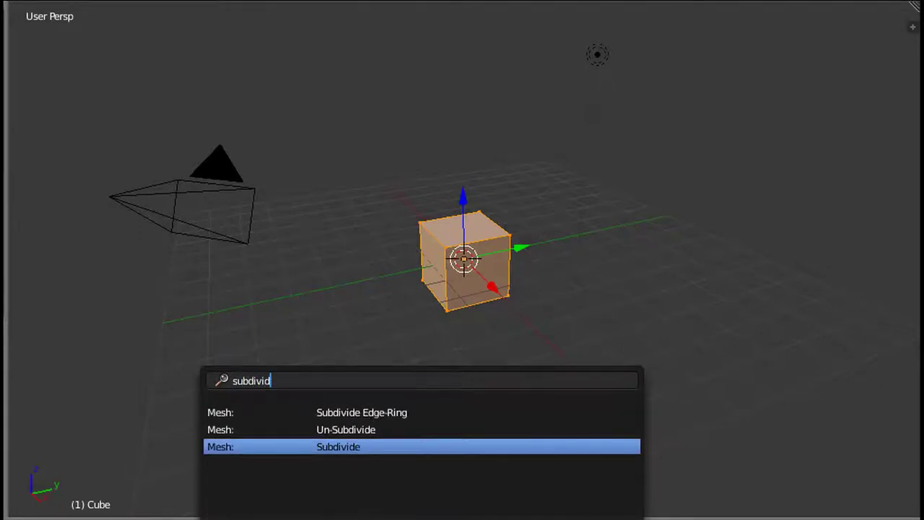
key(Up)
key(Up)
key(Return)
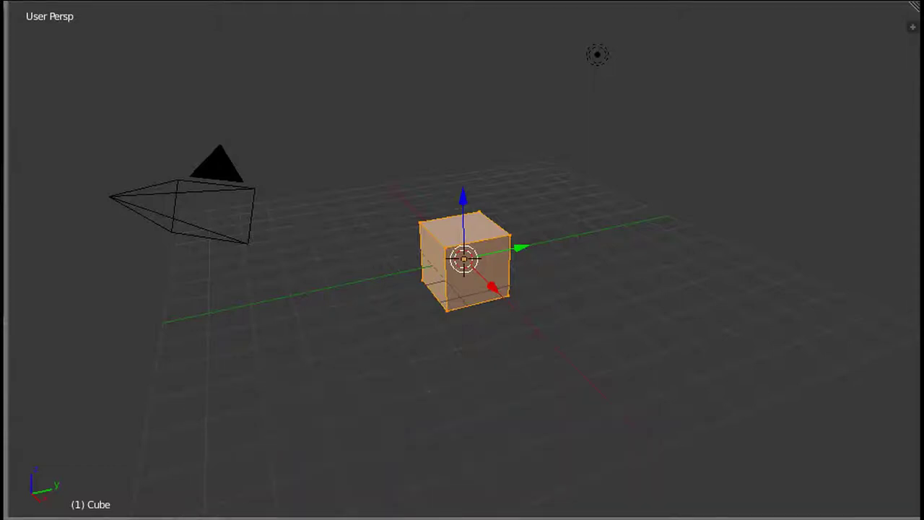
click(125, 519)
click(116, 509)
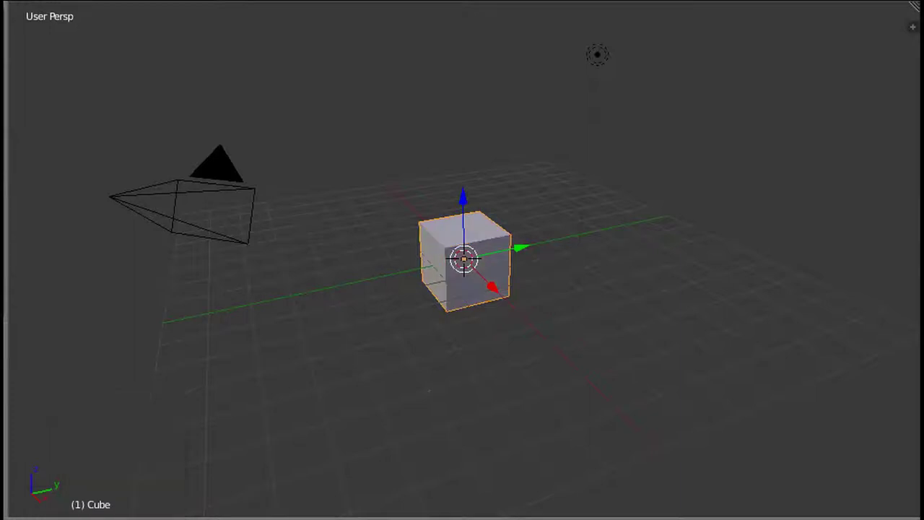
Apply Subdivision Set to the cube and set its subdivision level to 2
key(space)
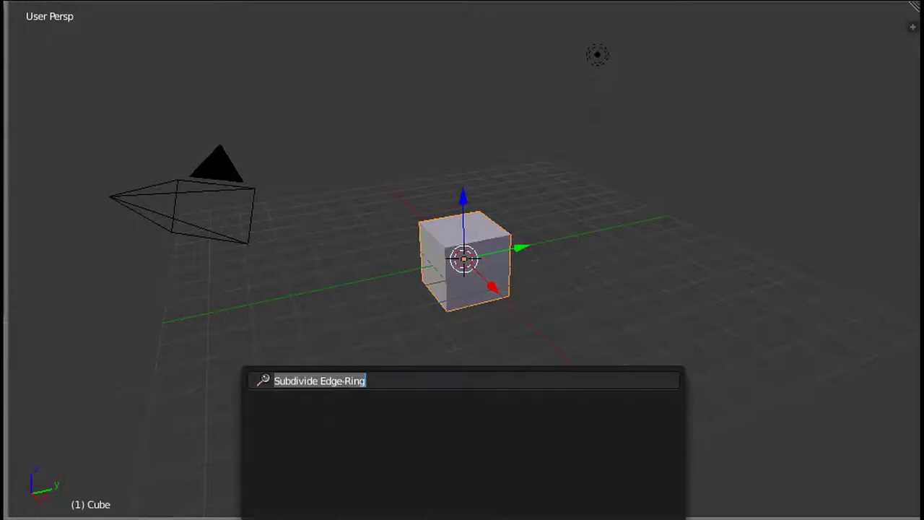
key(BackSpace)
text(sub)
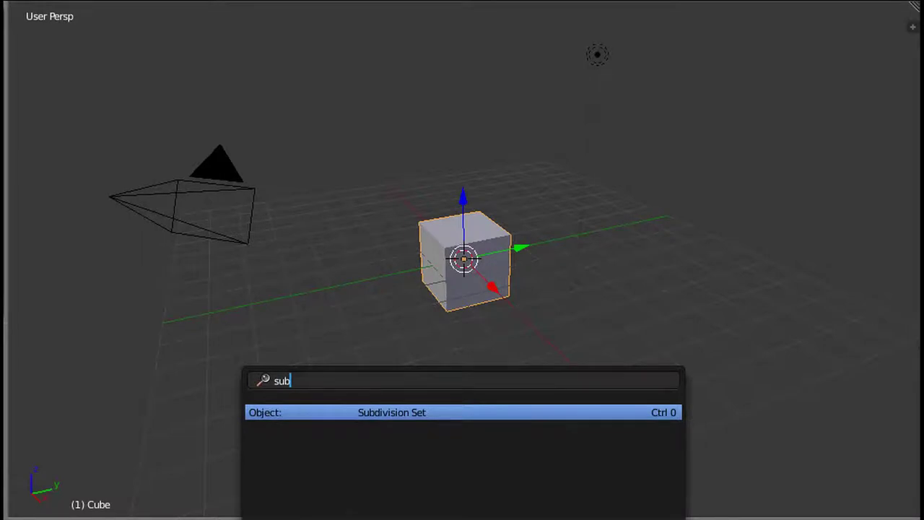
key(Return)
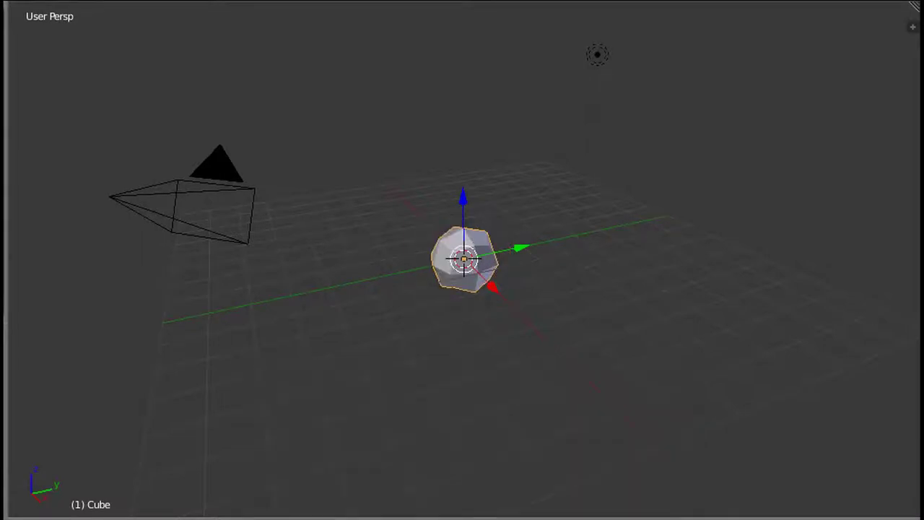
key(ctrl+2)
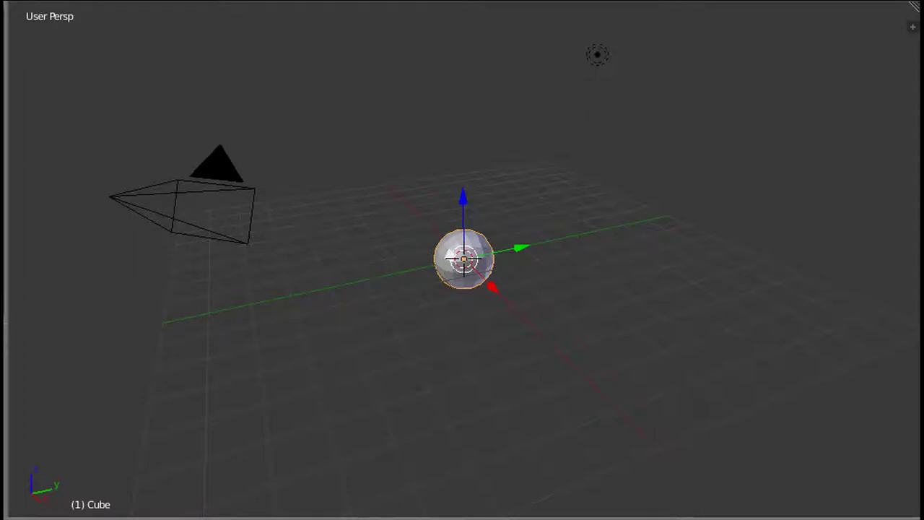
Frame the subdivided cube, enter Edit Mode, and examine the cage around the smoothed shape from several angles
key(KP_Decimal)
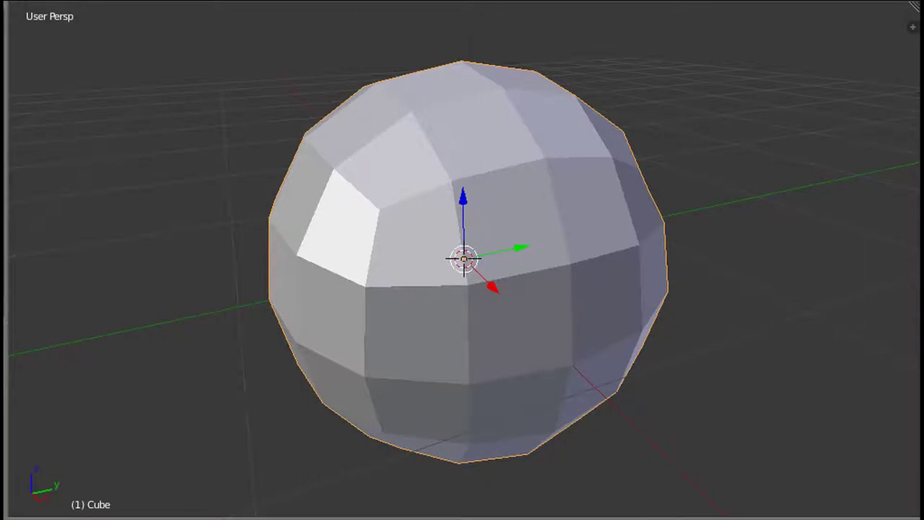
key(Tab)
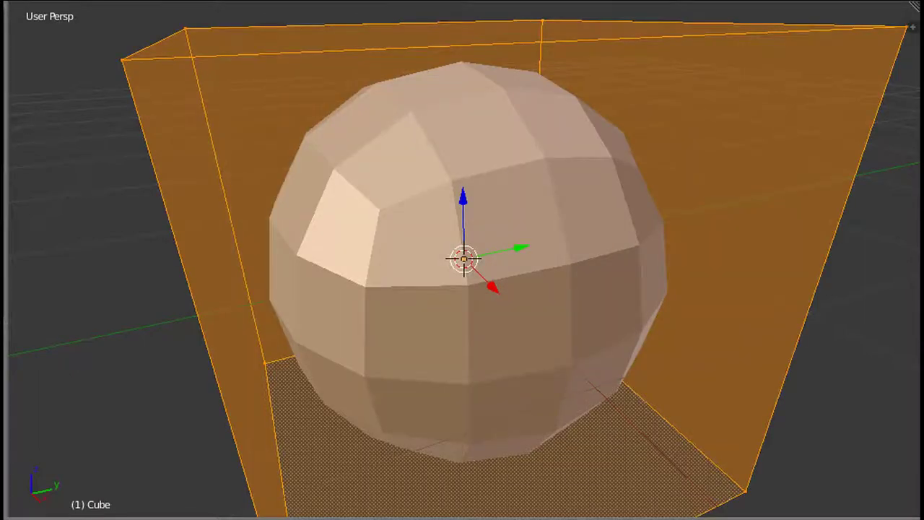
scroll(462, 260, down, 2)
scroll(462, 260, down, 1)
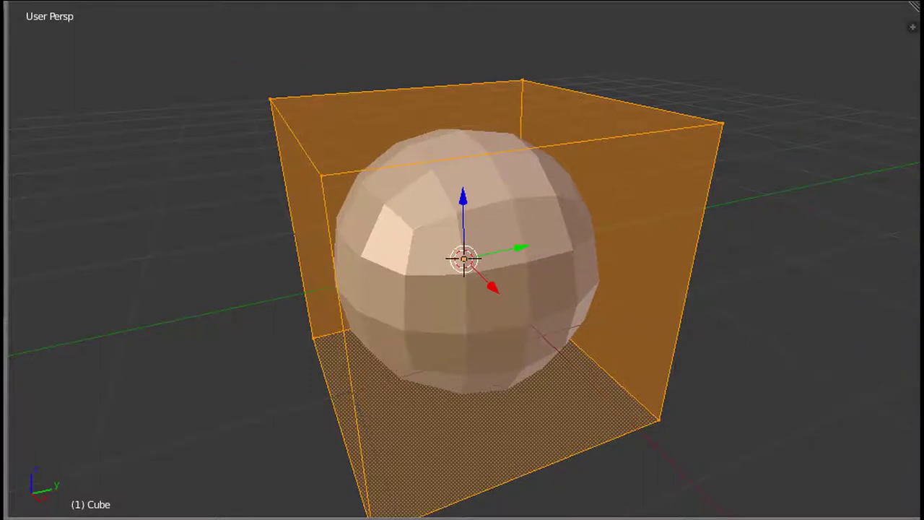
middle_drag(462, 259, 473, 232)
middle_drag(498, 265, 469, 262)
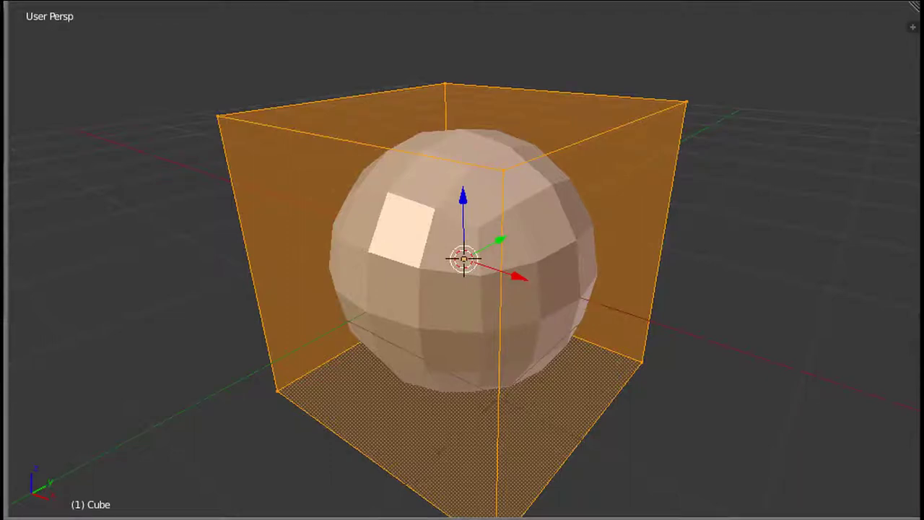
middle_drag(462, 275, 379, 257)
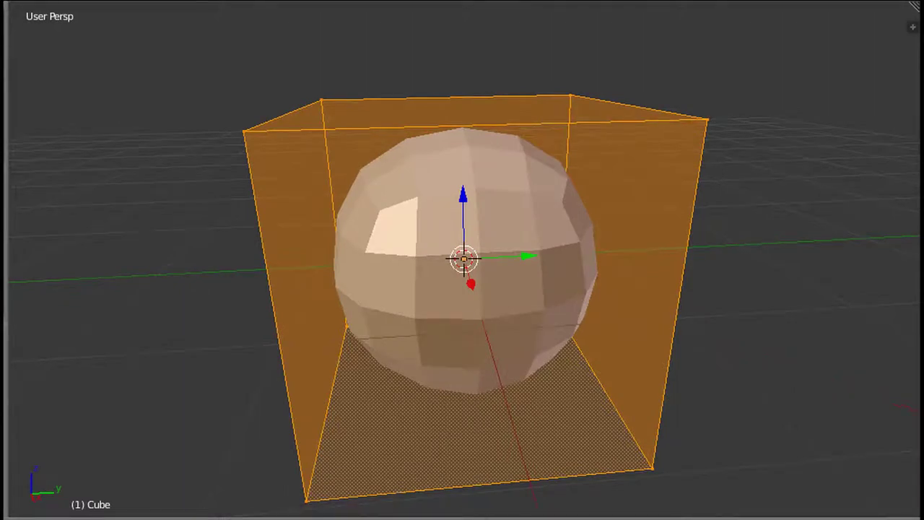
middle_drag(462, 275, 512, 290)
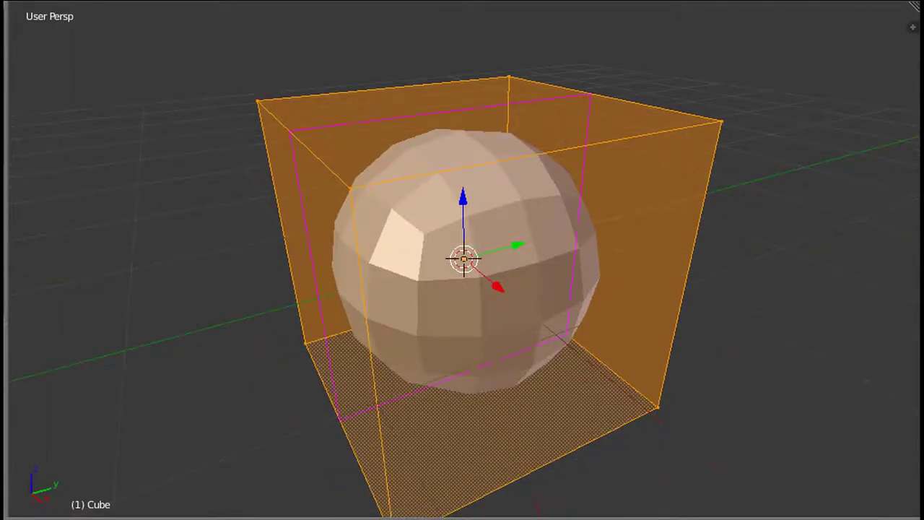
Add a vertical loop cut through the middle of the cage, perpendicular to the Y axis, and scale it inward
click(570, 149)
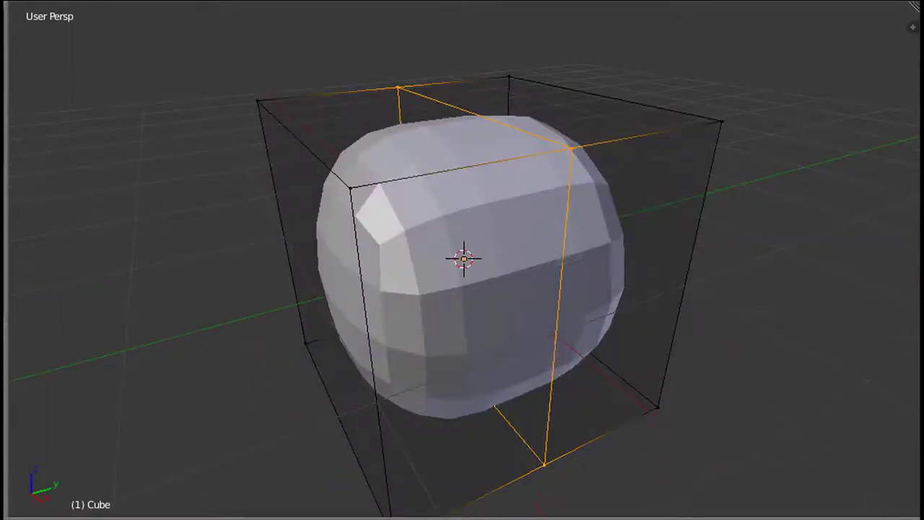
key(ctrl+space)
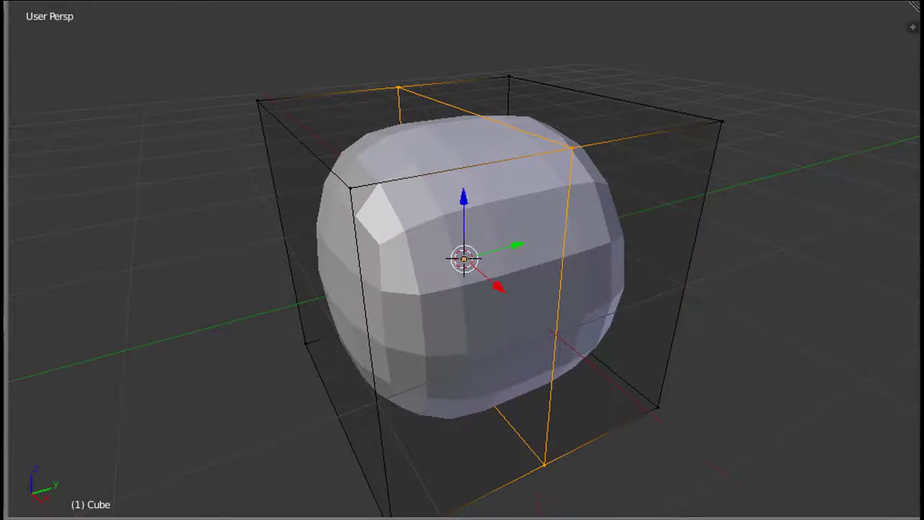
key(s)
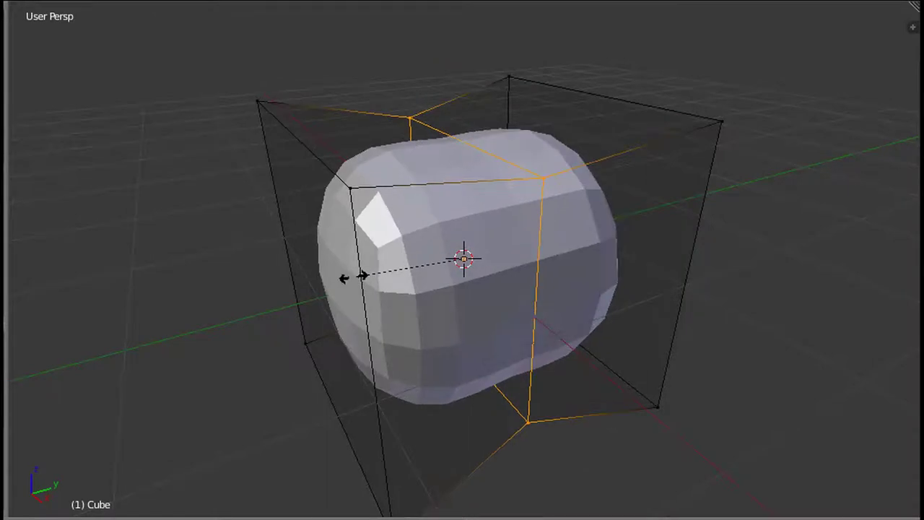
click(344, 278)
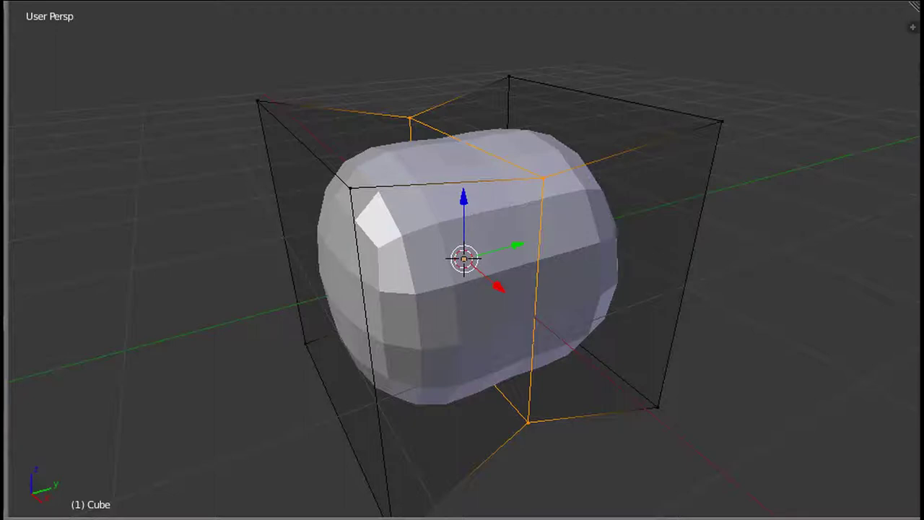
Examine the pinched shape and its cage from the front and at an angle
middle_drag(345, 278, 289, 249)
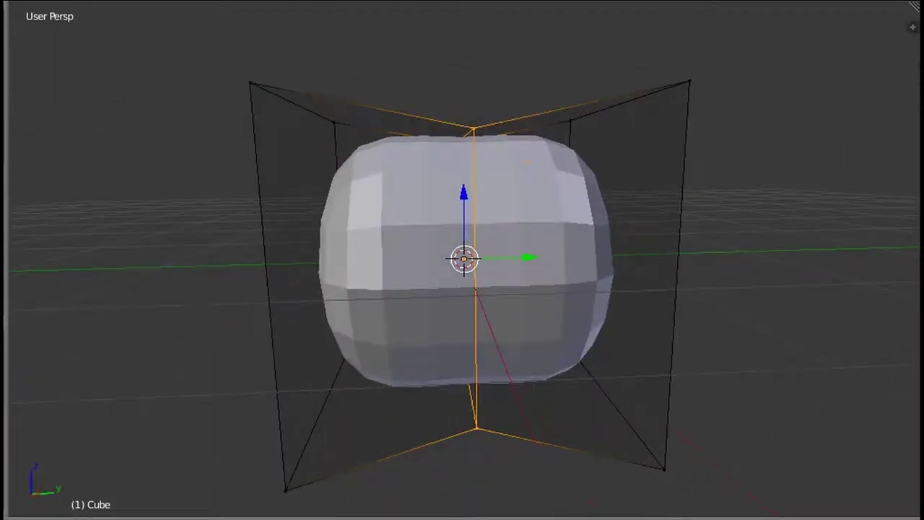
click(409, 303)
click(371, 343)
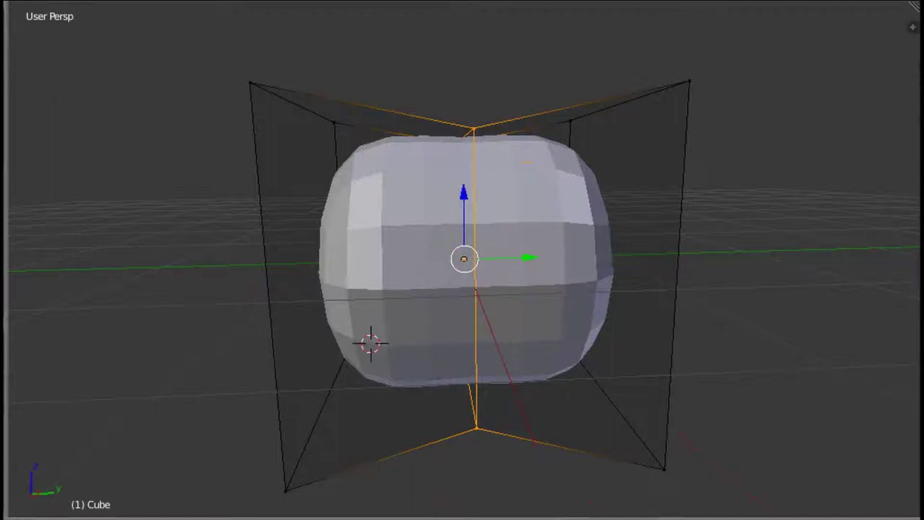
middle_drag(371, 343, 444, 370)
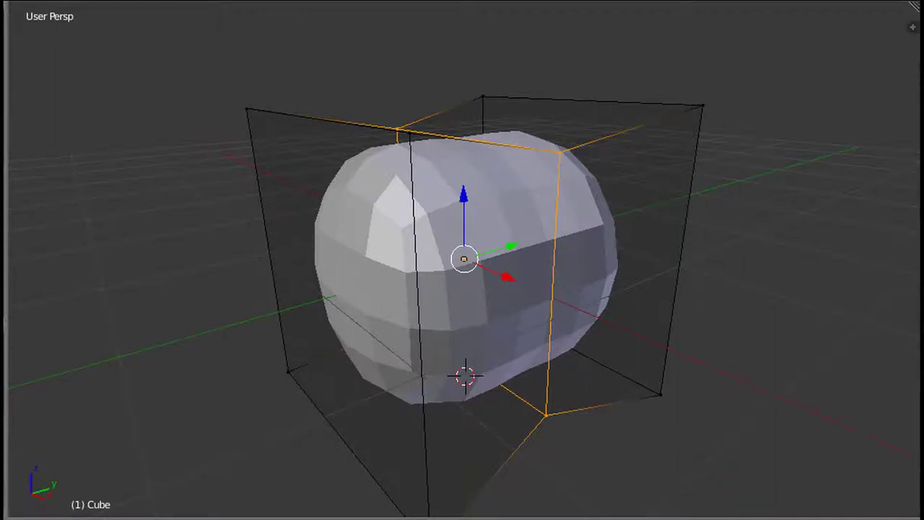
drag(145, 33, 923, 251)
middle_drag(462, 260, 445, 252)
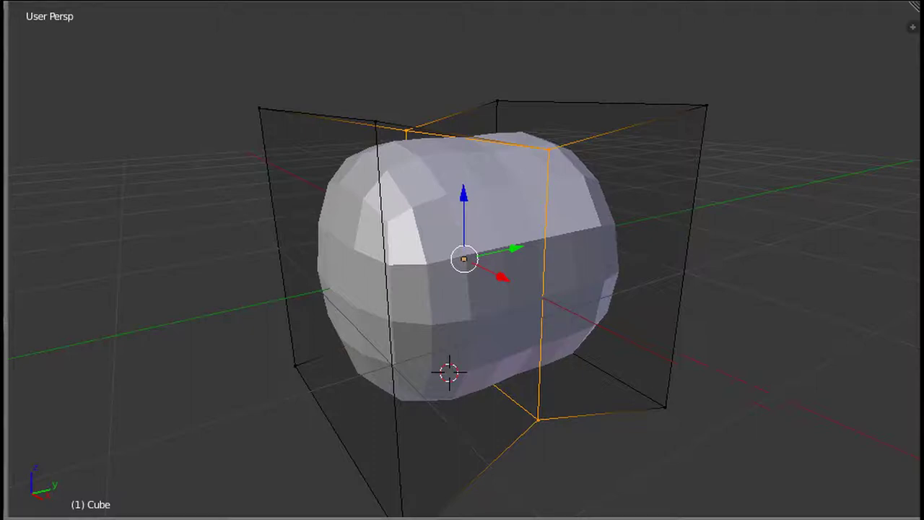
Add a horizontal loop cut around the cage at about its mid-height
click(423, 353)
key(ctrl+r)
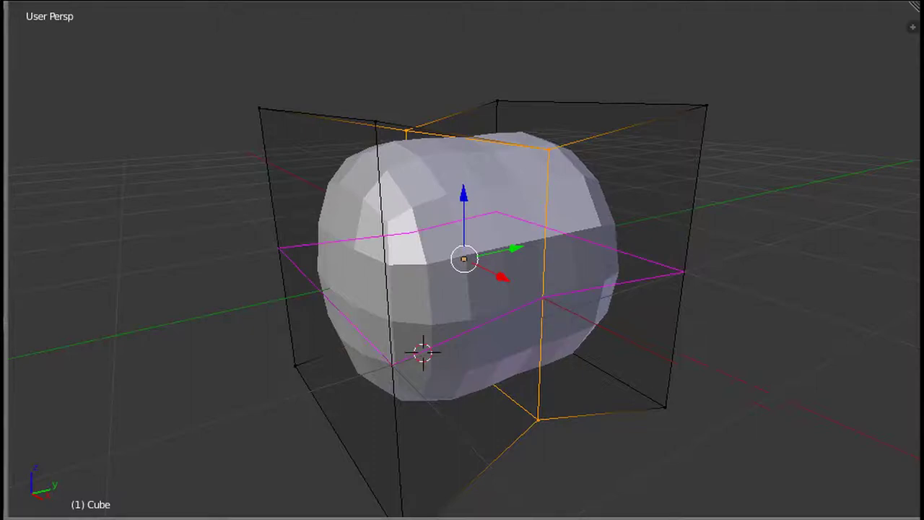
key(Escape)
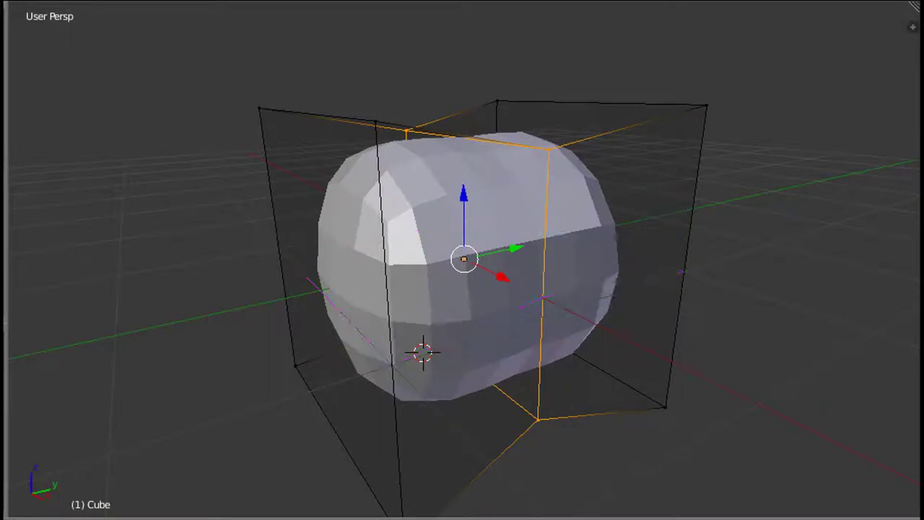
key(ctrl+r)
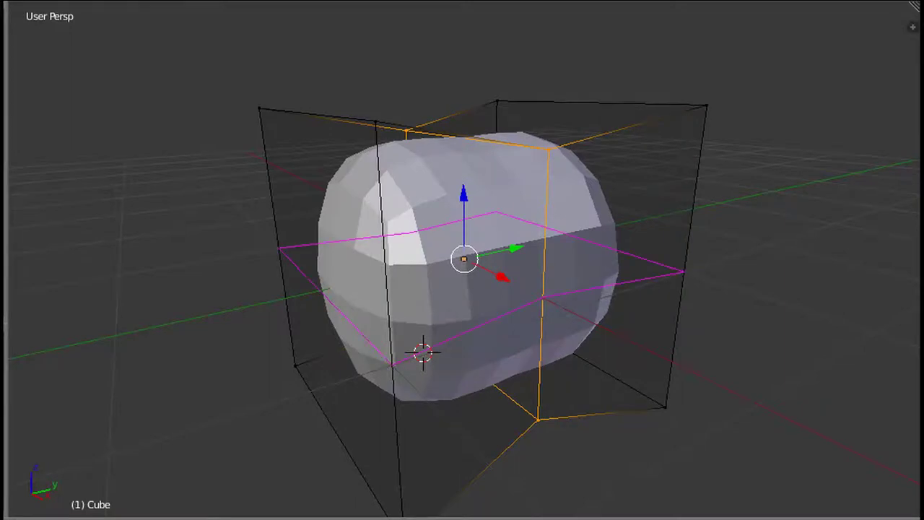
click(392, 365)
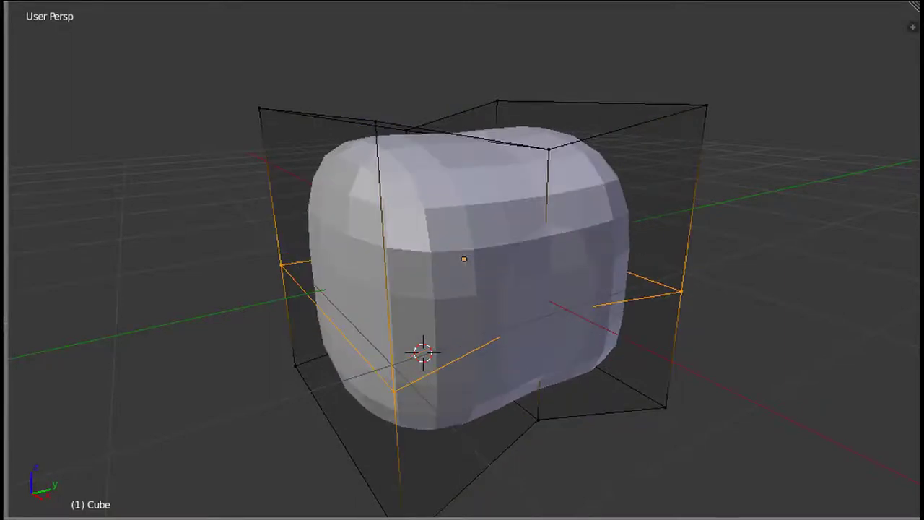
click(392, 362)
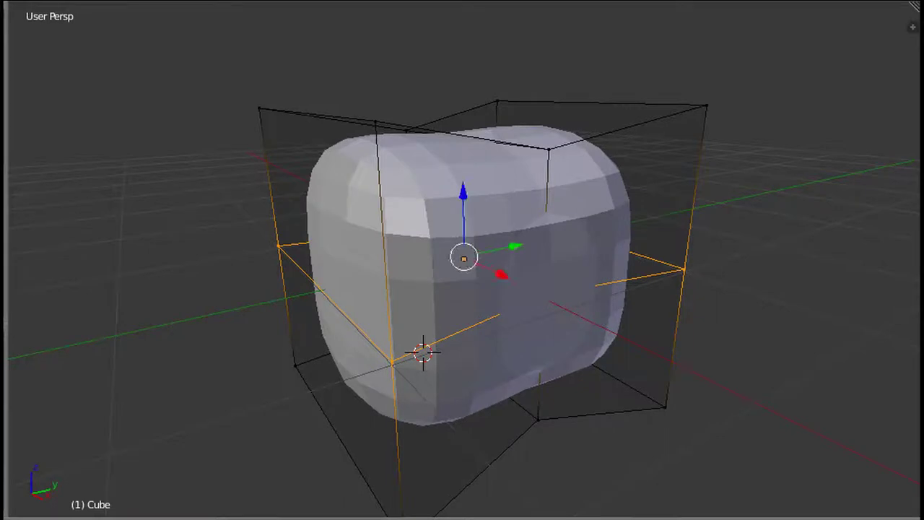
Select the lower faces at both Y ends of the cage in face select mode and scale them outward
middle_drag(462, 303, 463, 267)
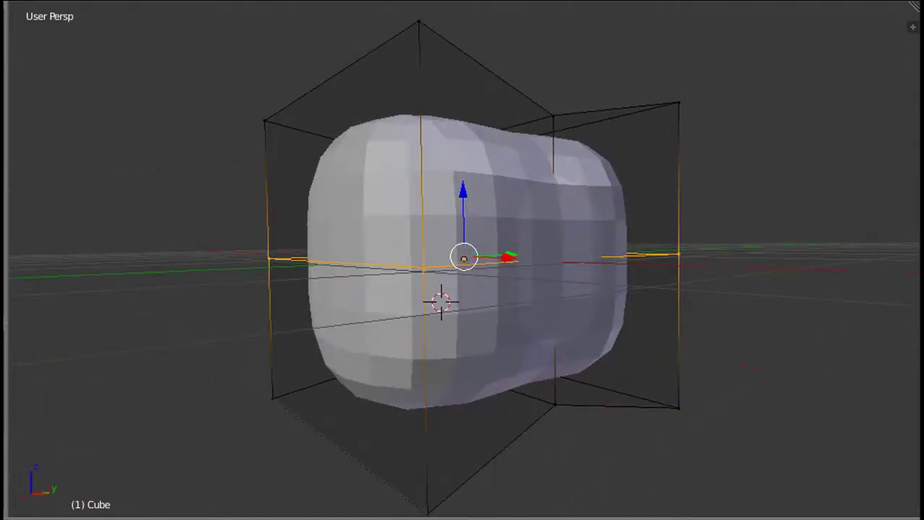
key(a)
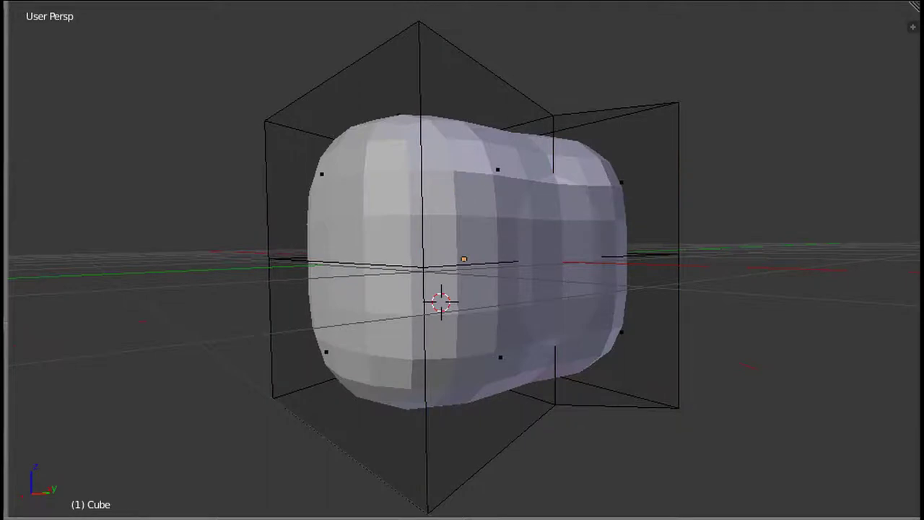
right_click(326, 351)
middle_drag(340, 351, 212, 389)
shift+right_click(601, 361)
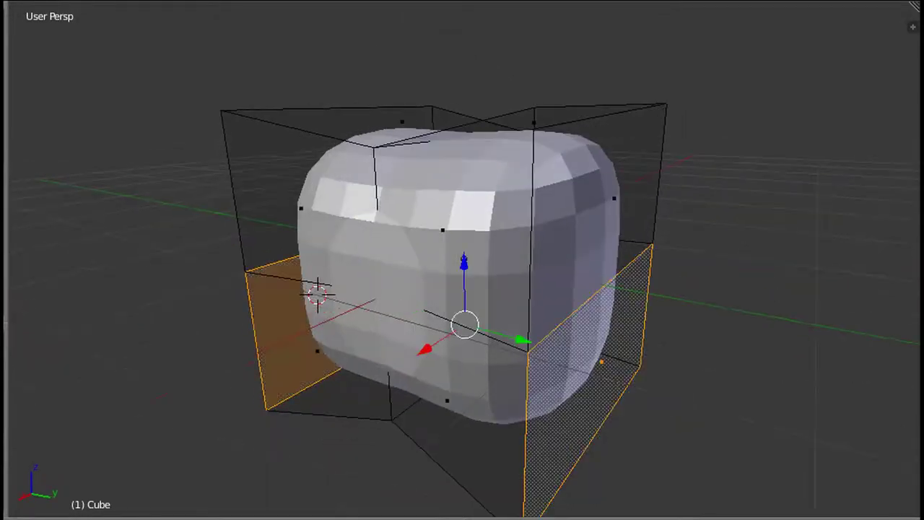
middle_drag(601, 361, 664, 370)
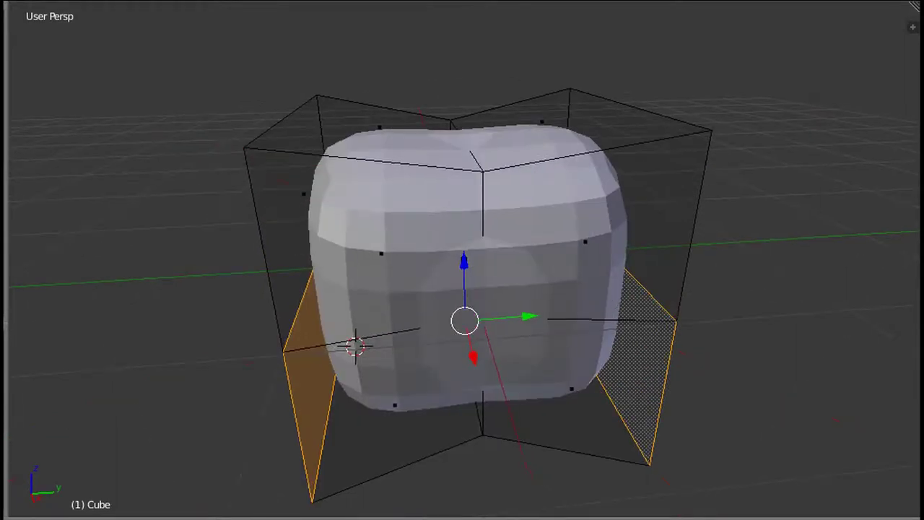
key(s)
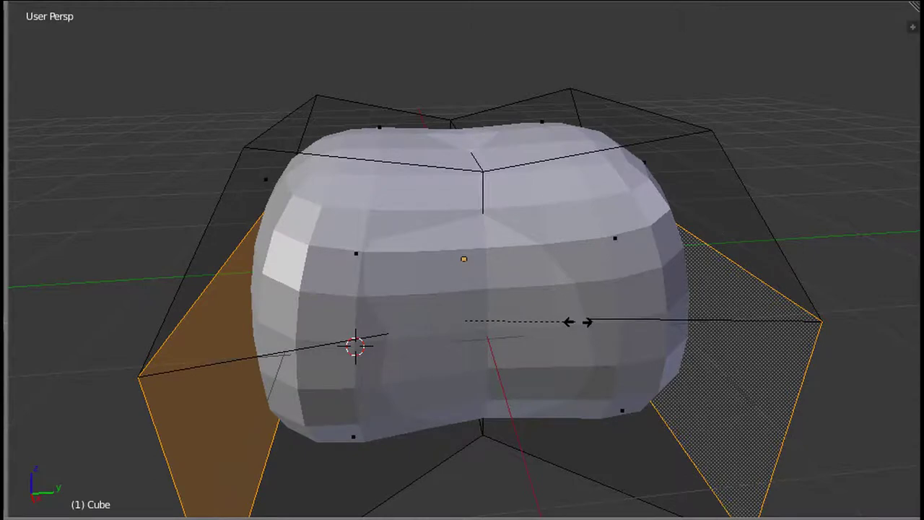
click(578, 322)
middle_drag(578, 322, 696, 311)
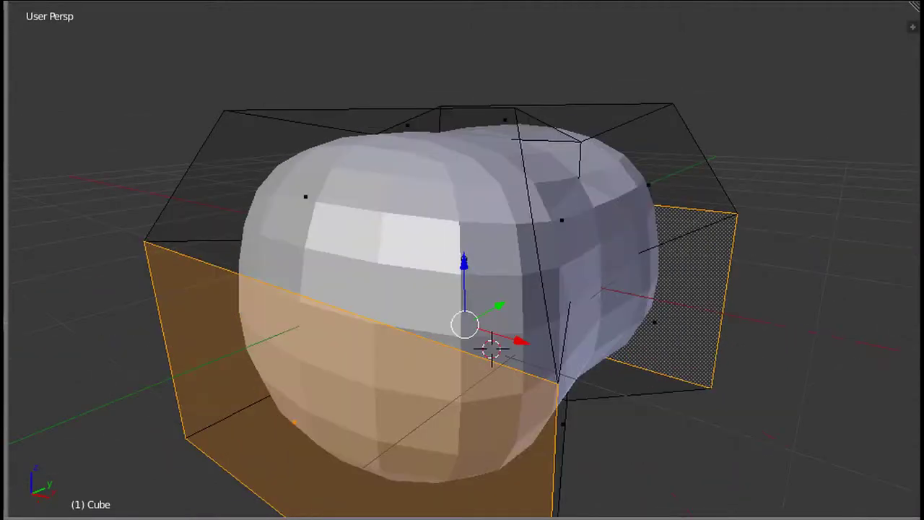
right_click(561, 221)
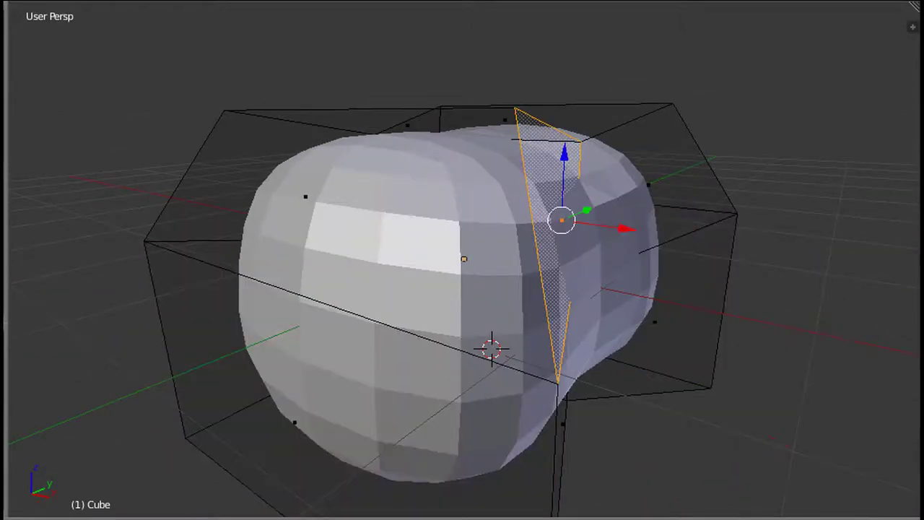
shift+right_click(306, 197)
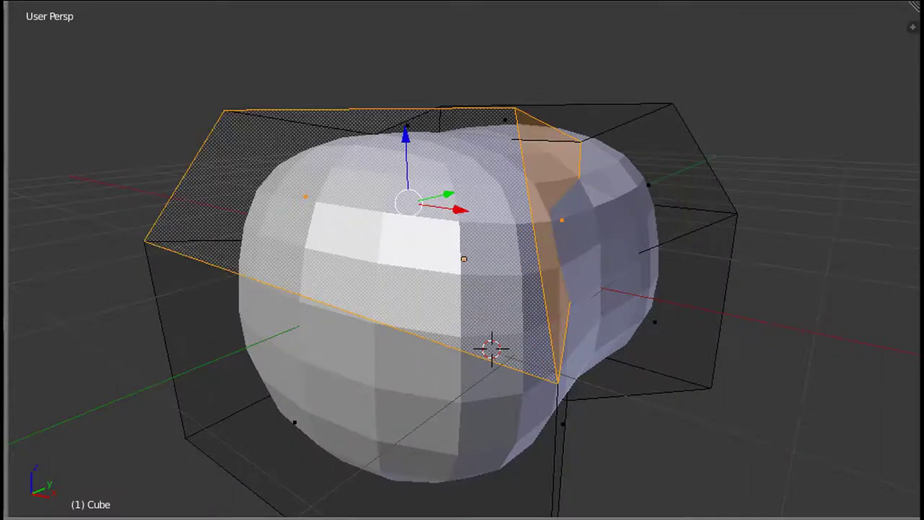
middle_drag(462, 289, 549, 295)
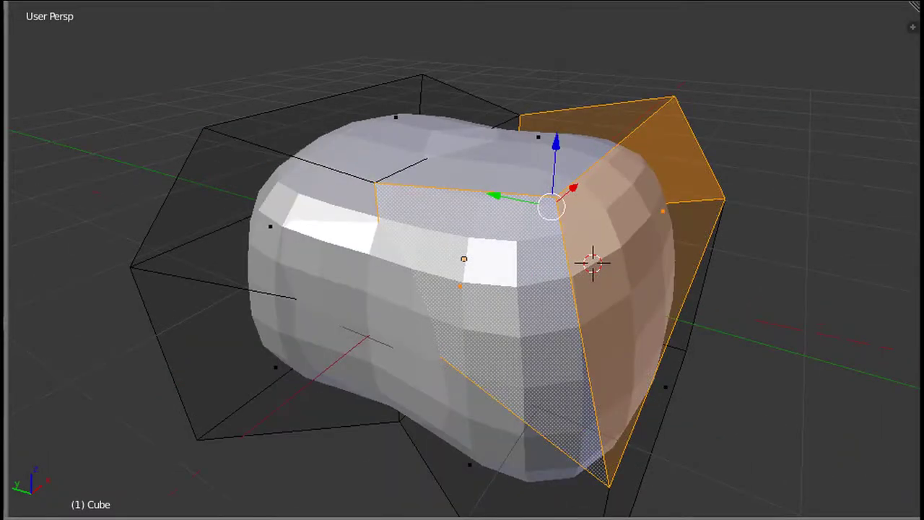
shift+right_click(271, 227)
middle_drag(271, 227, 449, 231)
shift+right_click(433, 292)
middle_drag(432, 292, 577, 288)
right_click(327, 412)
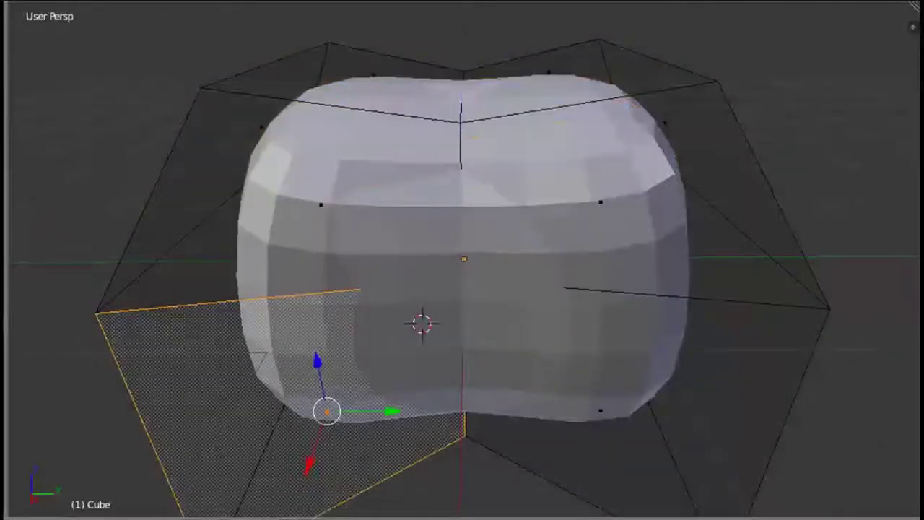
In edge select mode, select the mid-height horizontal edges around both Y ends of the cage and scale them outward along Y
key(ctrl+Tab)
key(2)
click(253, 294)
right_click(253, 295)
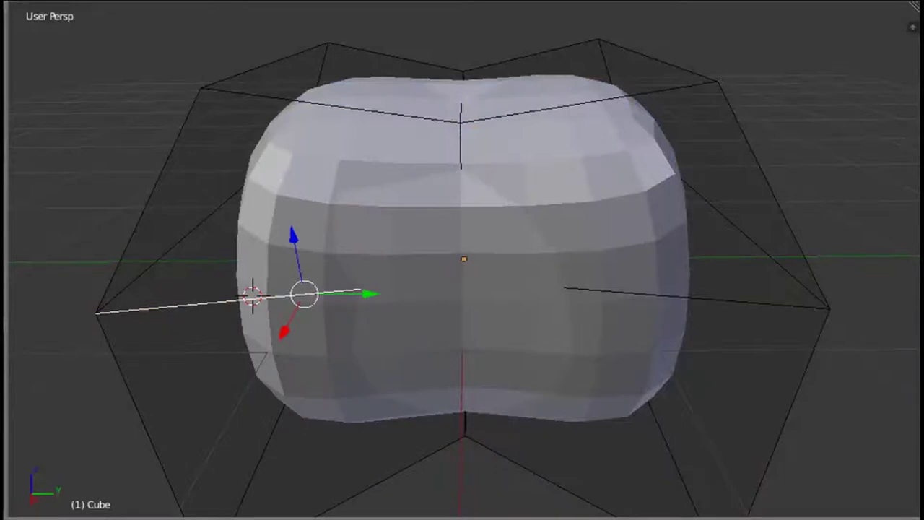
shift+right_click(683, 297)
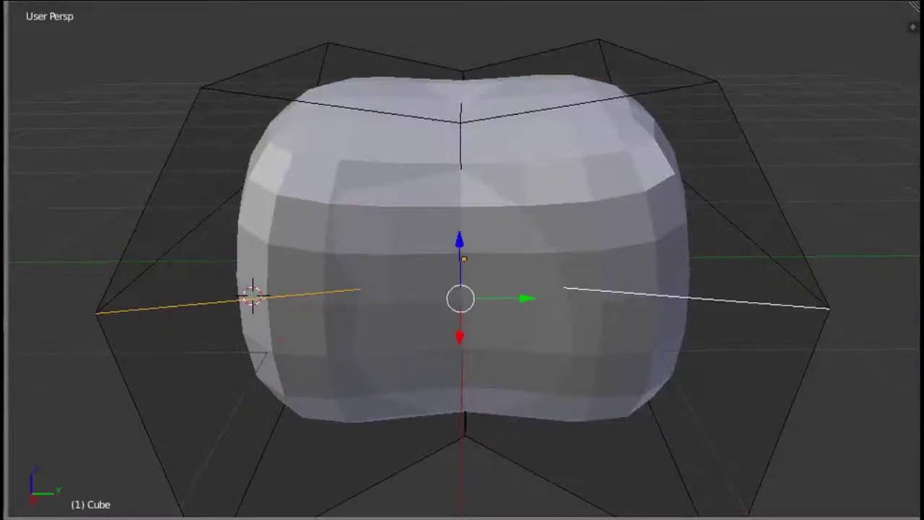
middle_drag(682, 297, 379, 303)
shift+right_click(498, 300)
shift+right_click(485, 348)
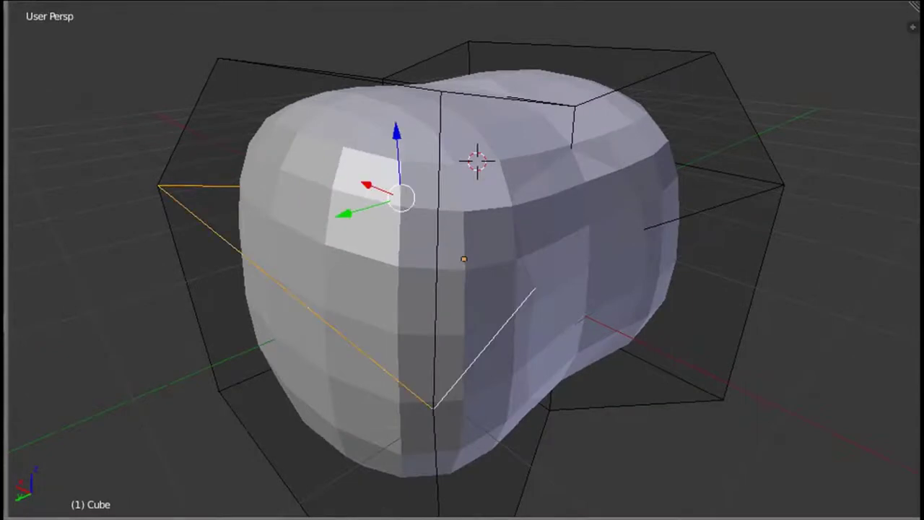
shift+right_click(711, 208)
middle_drag(711, 210, 560, 238)
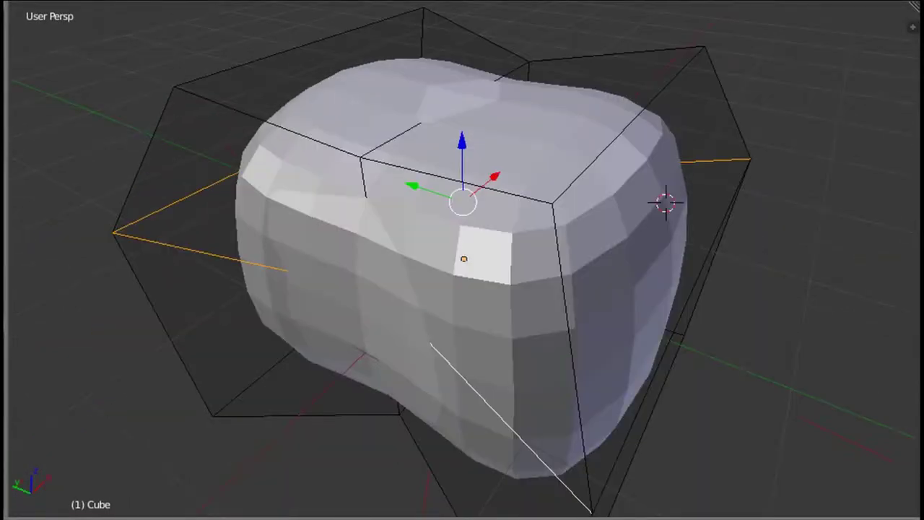
middle_drag(650, 217, 550, 170)
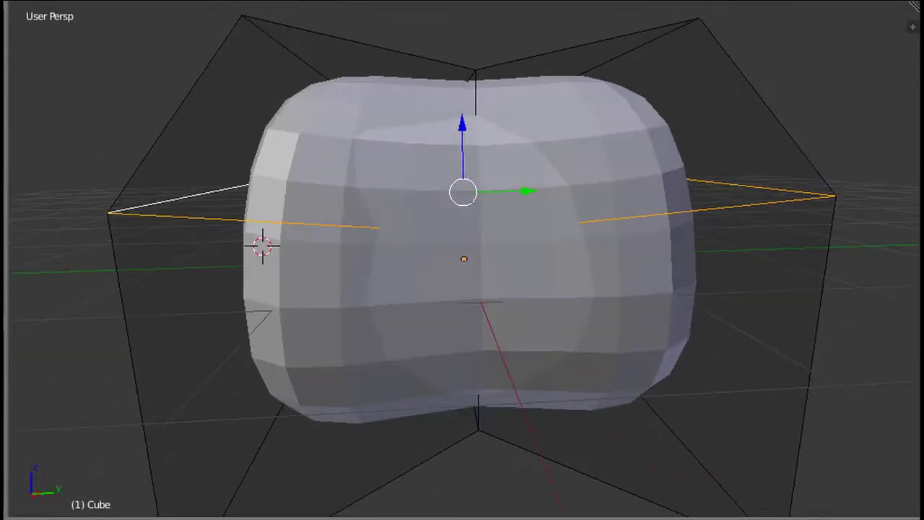
key(s)
key(y)
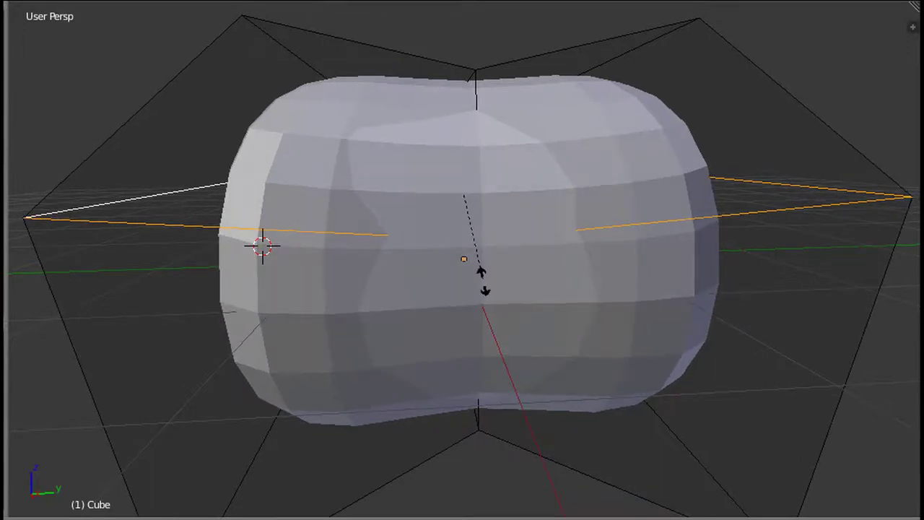
click(482, 281)
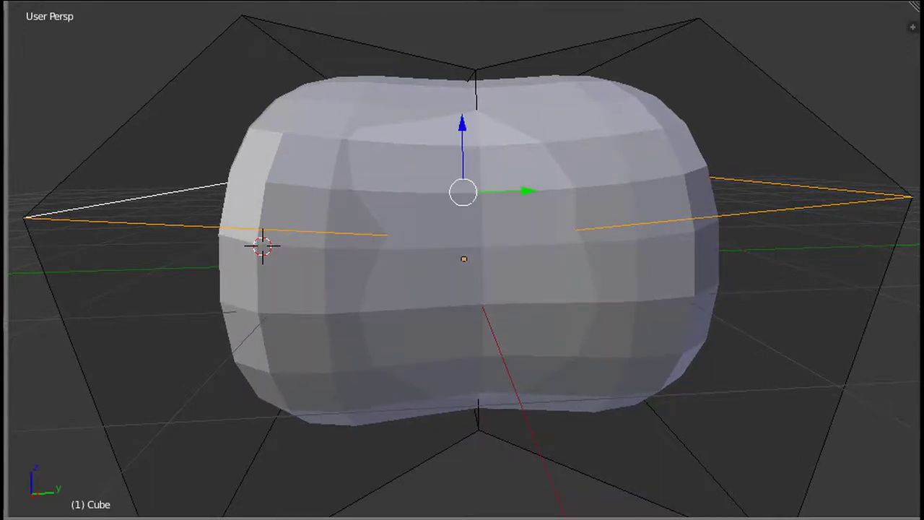
Lower the selected mid-height end edges slightly along the Z axis
key(s)
key(z)
click(482, 235)
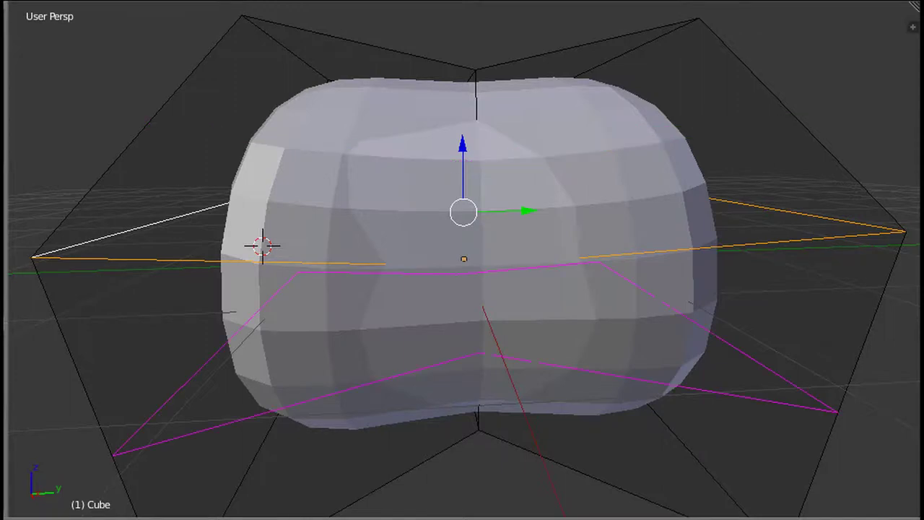
Add a horizontal loop cut around the lower half of the cage and scale it outward
click(481, 332)
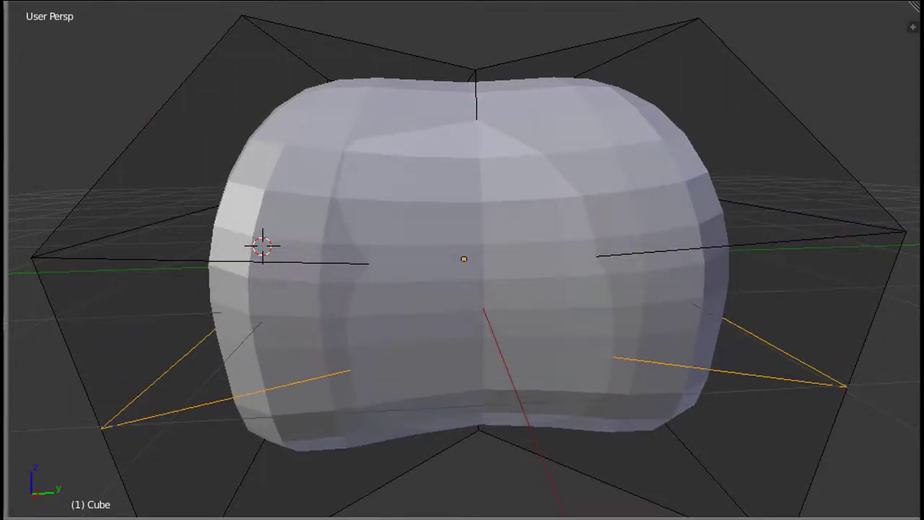
key(Return)
key(s)
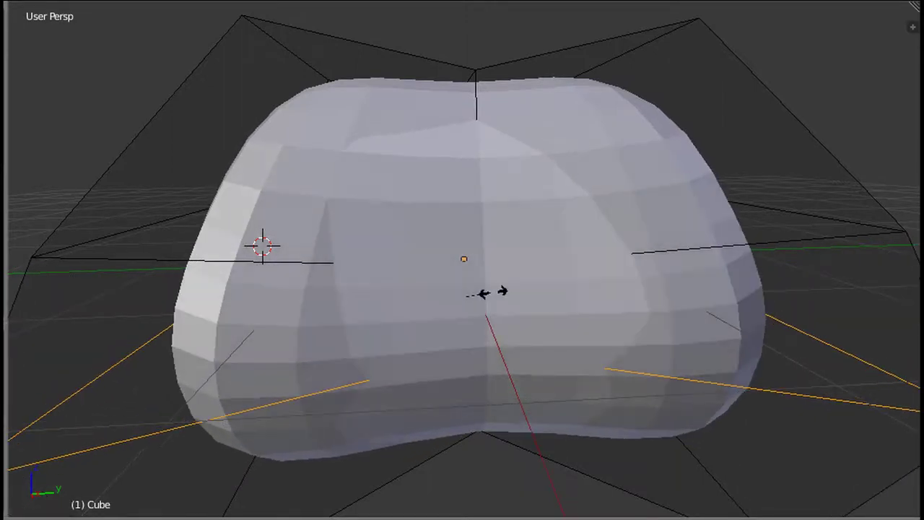
click(493, 293)
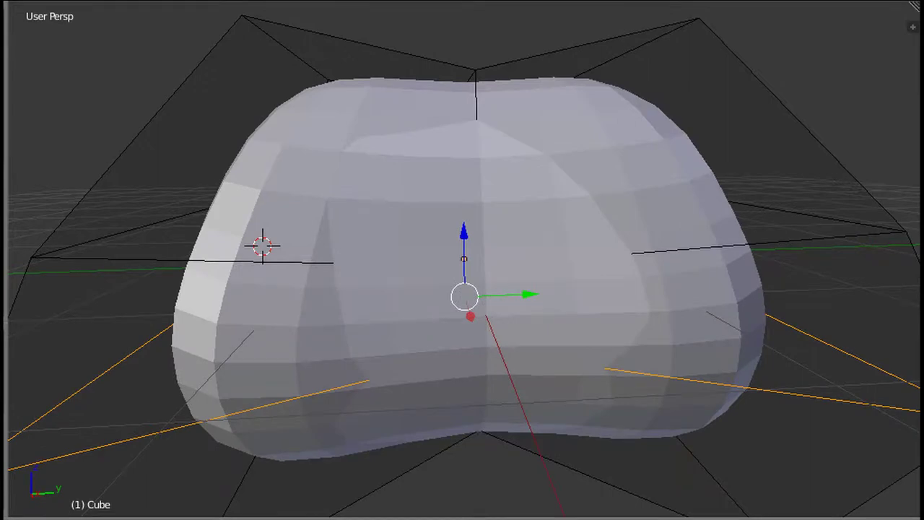
Select the upper and lower vertical edges at the front of the pinched waist and pull them outward along X
middle_drag(493, 292, 210, 318)
right_click(519, 103)
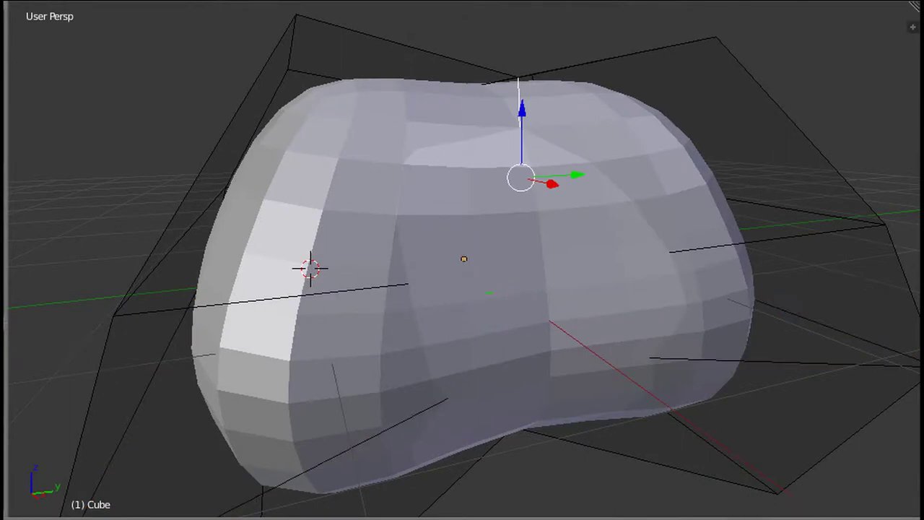
middle_drag(519, 102, 540, 123)
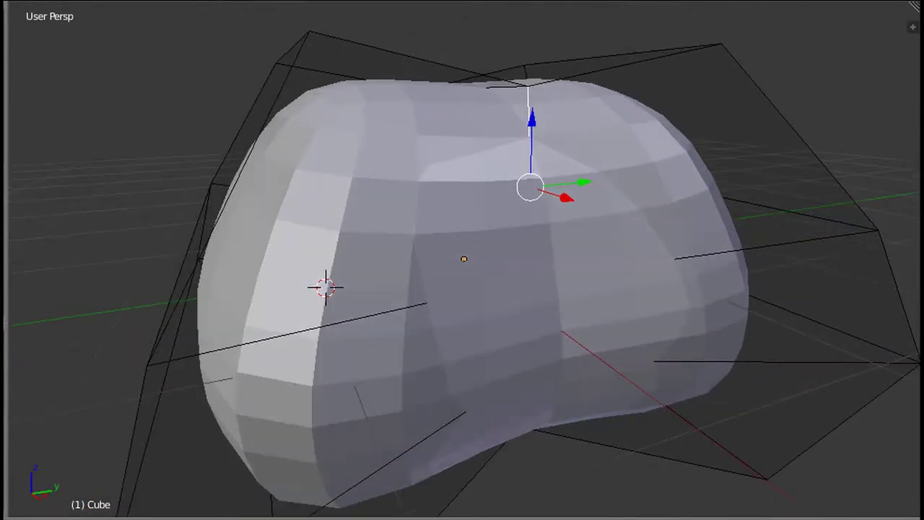
middle_drag(462, 289, 446, 242)
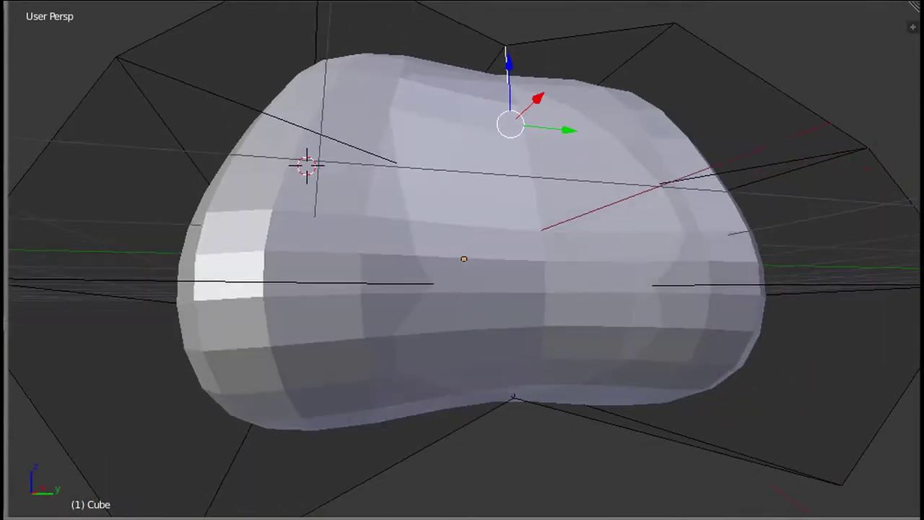
shift+right_click(514, 396)
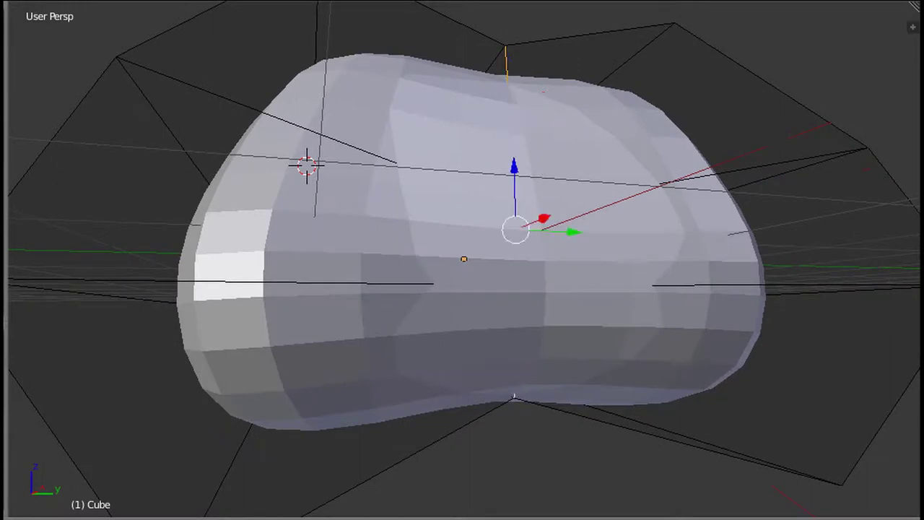
middle_drag(462, 289, 505, 296)
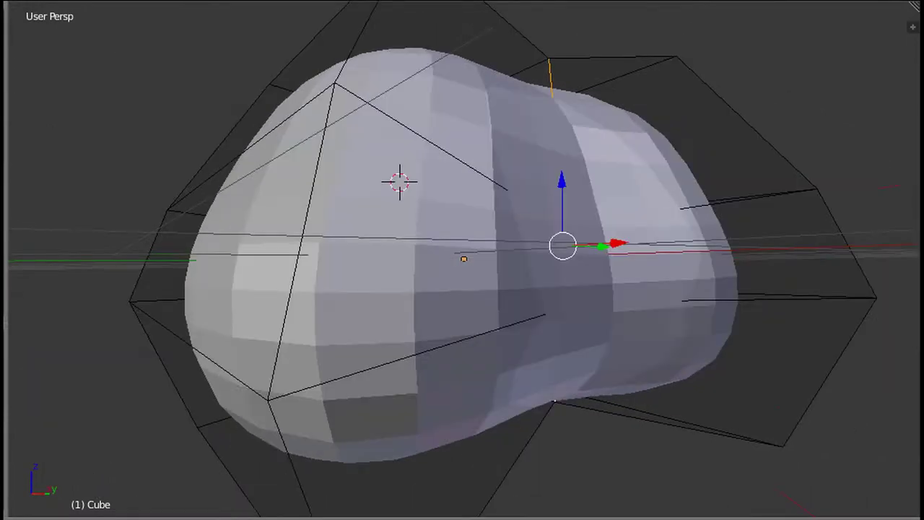
drag(619, 244, 641, 242)
middle_drag(462, 289, 472, 358)
click(647, 318)
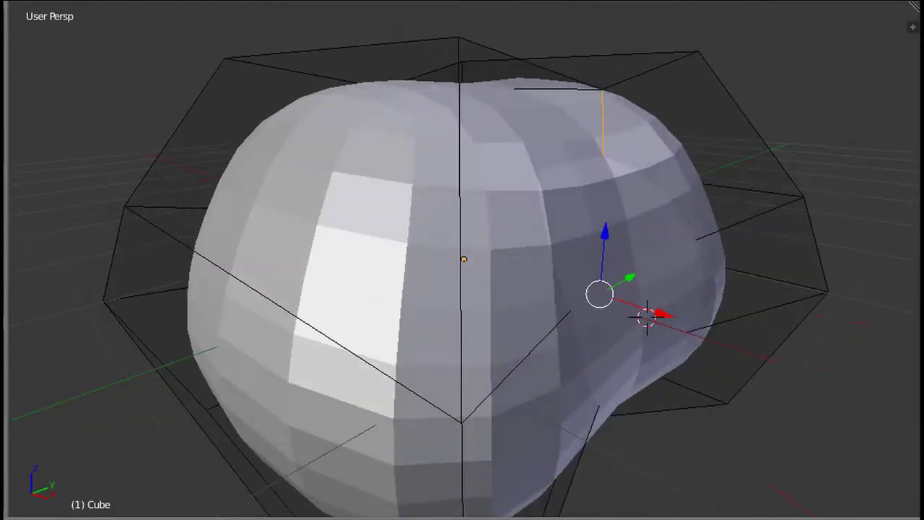
drag(662, 314, 689, 322)
middle_drag(462, 288, 571, 288)
middle_drag(491, 274, 527, 278)
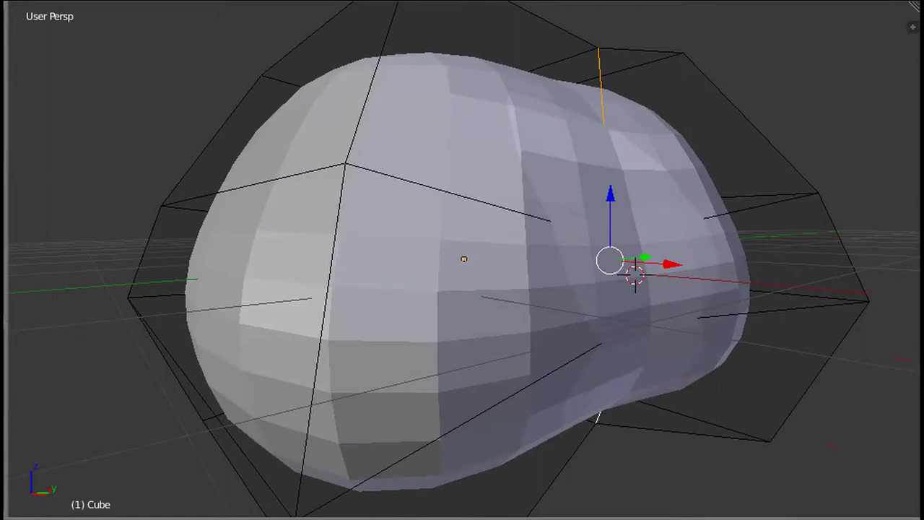
Select the two front corner edges between the horizontal loops and move them outward along X, checking the shape from several angles
right_click(324, 318)
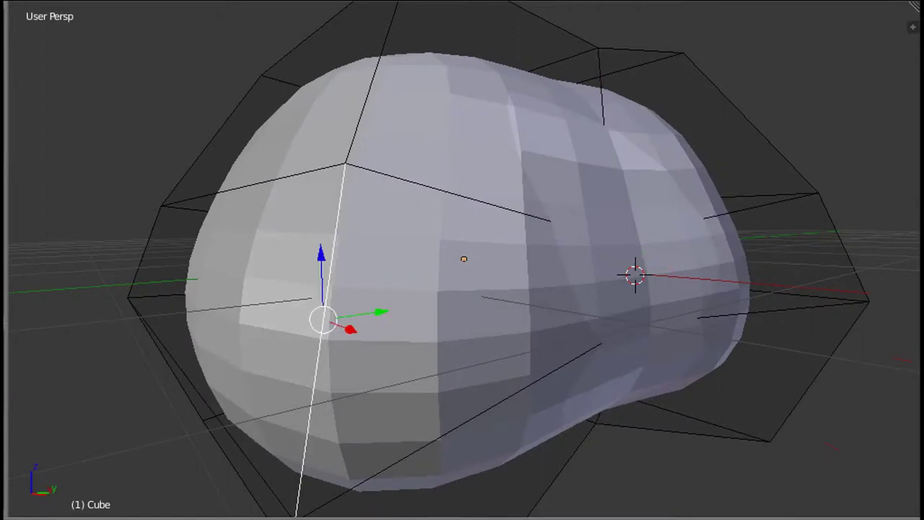
middle_drag(462, 260, 390, 253)
key(g)
key(x)
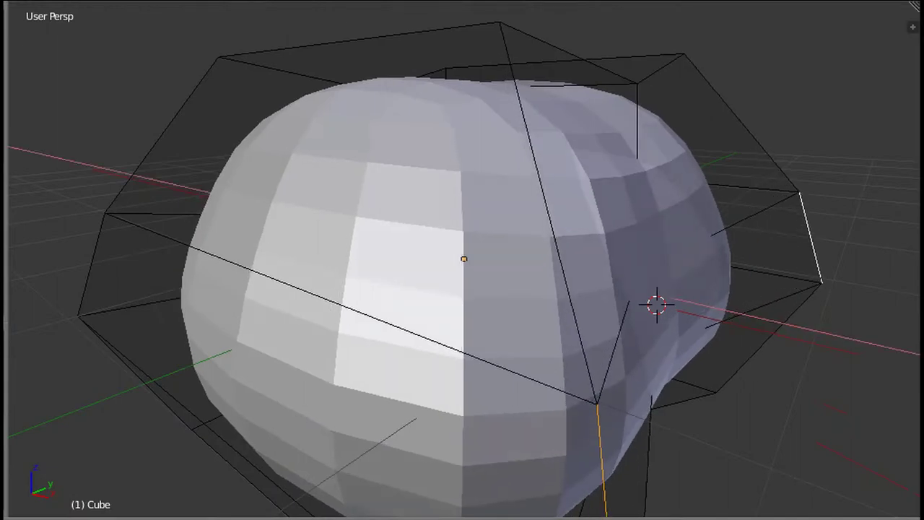
key(Return)
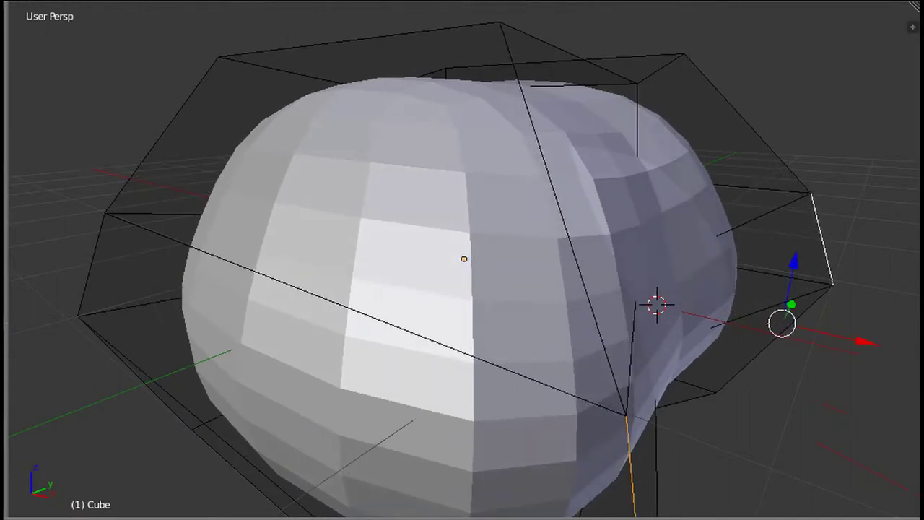
middle_drag(390, 253, 137, 259)
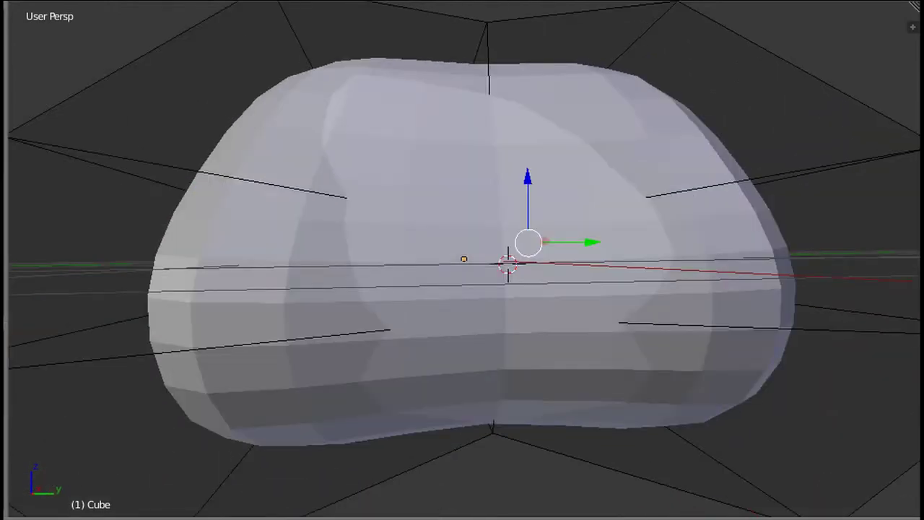
middle_drag(462, 260, 552, 280)
middle_drag(310, 242, 187, 252)
scroll(463, 260, down, 3)
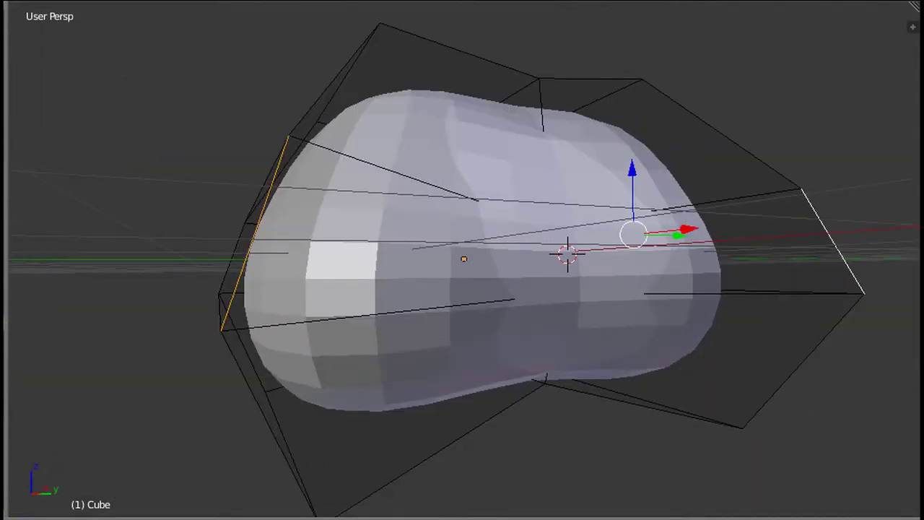
middle_drag(433, 260, 522, 278)
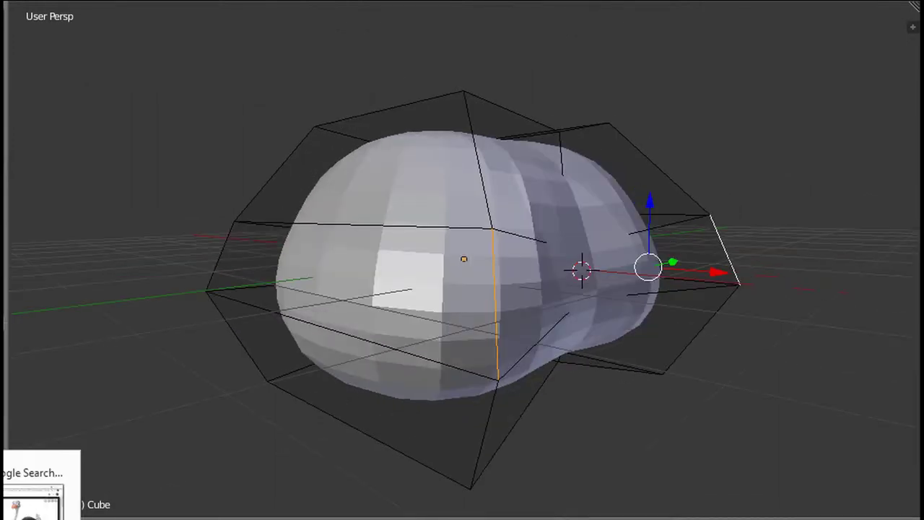